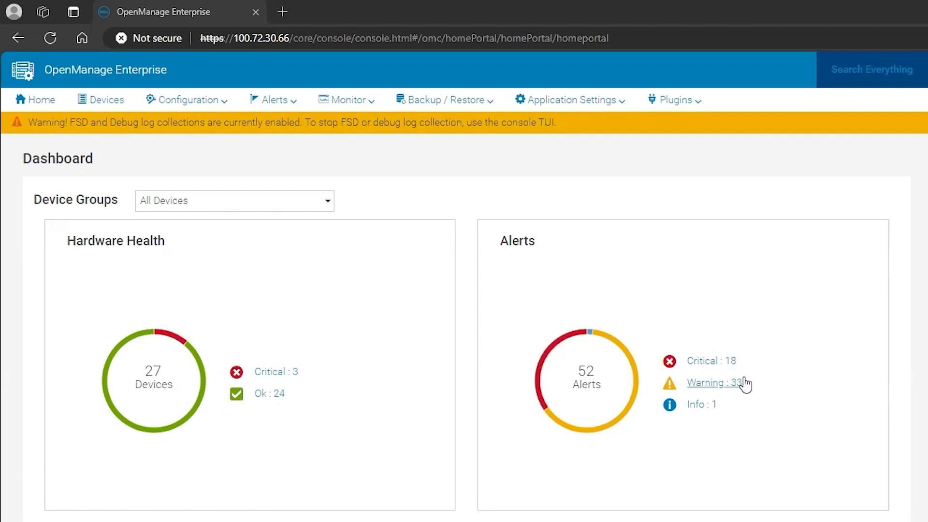
- Connect the Entitlements page to Dell Online by authorizing the Dell Digital Locker link and activating the device, and return to OpenManage Enterprise
click(218, 98)
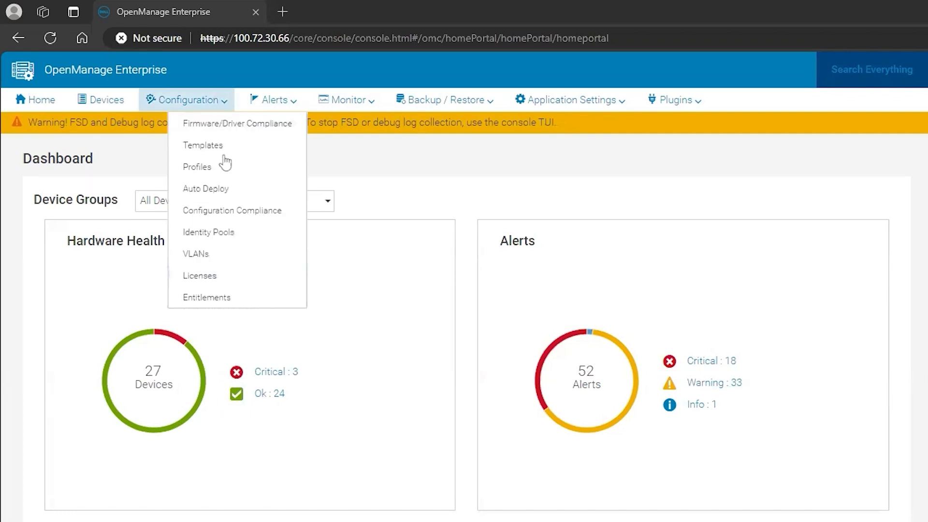
click(243, 299)
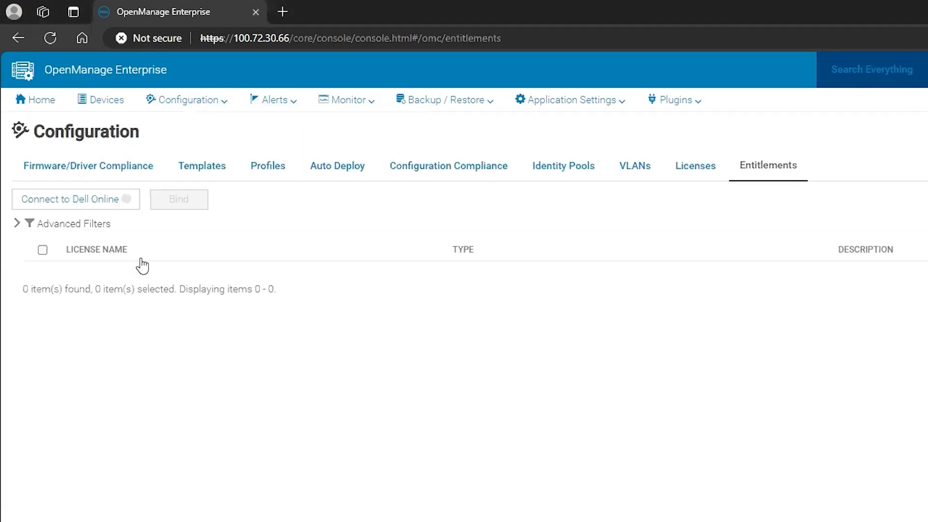
click(109, 199)
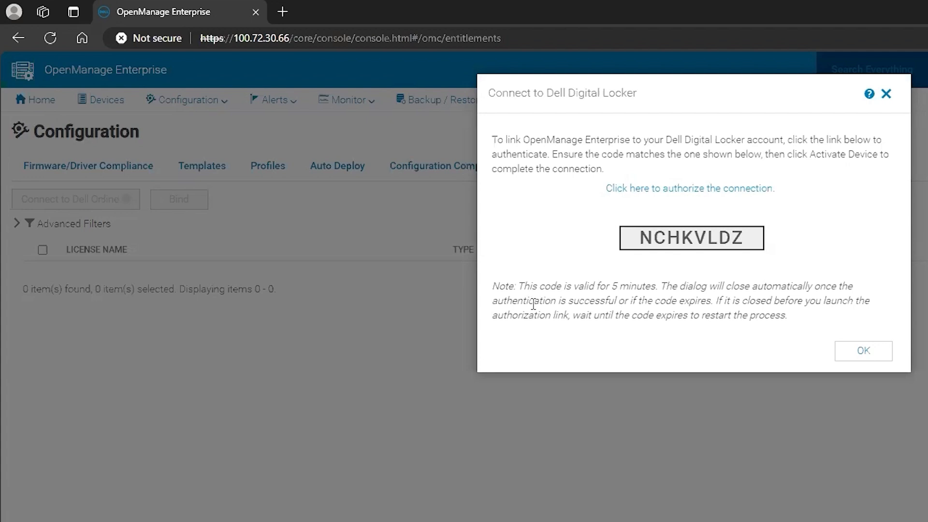
click(615, 190)
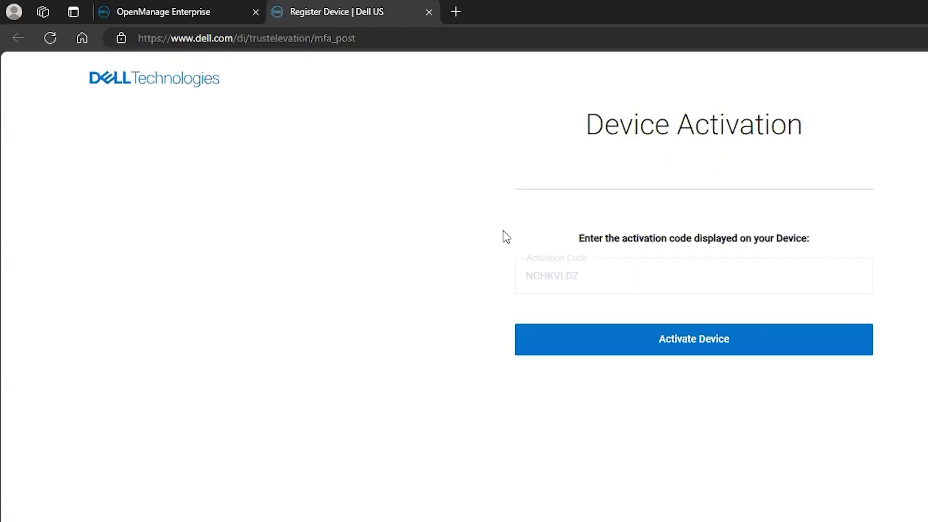
click(643, 350)
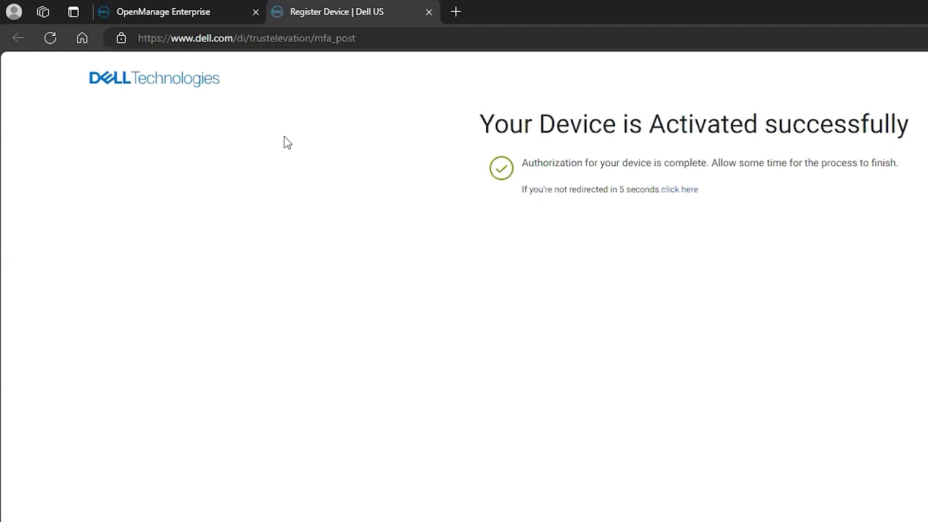
click(215, 14)
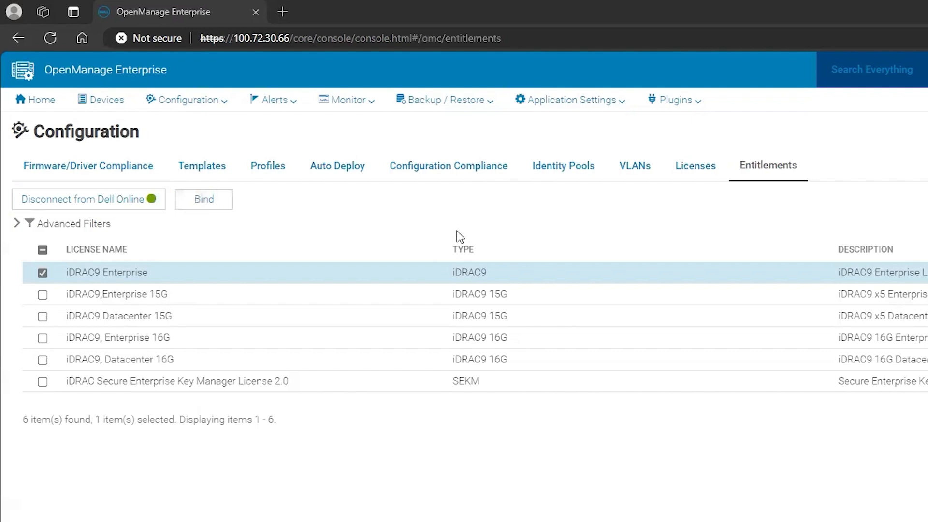
- Bind the iDRAC9 Enterprise entitlement to the PowerEdge MX840c device 100.74.10.121 with the Bind option
click(212, 208)
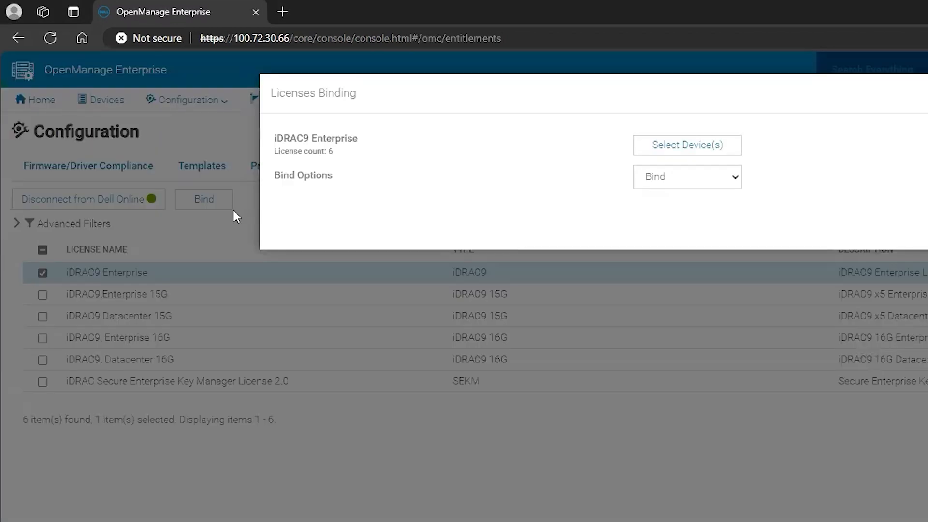
click(736, 179)
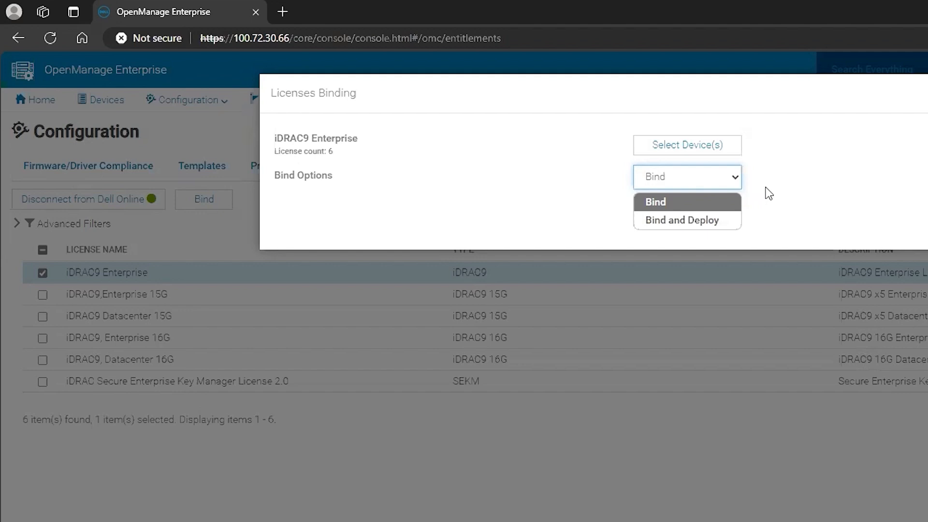
click(769, 194)
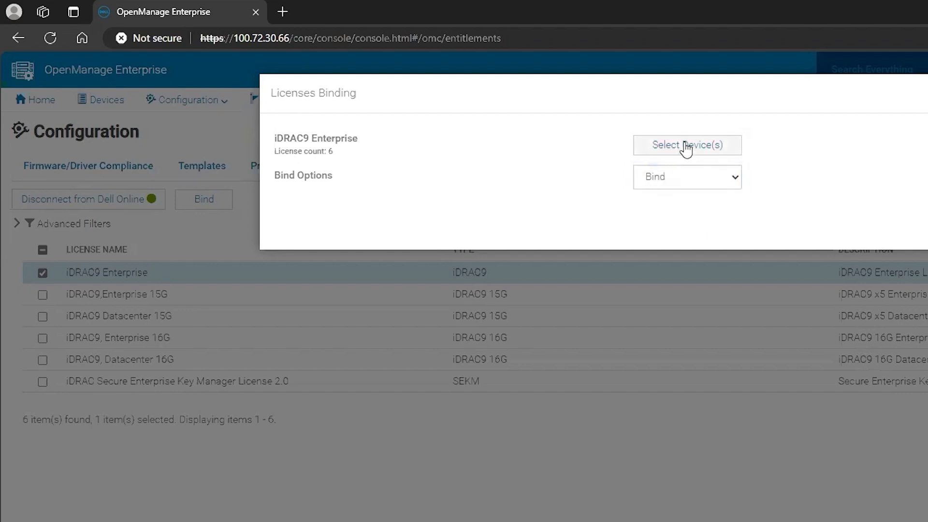
click(687, 147)
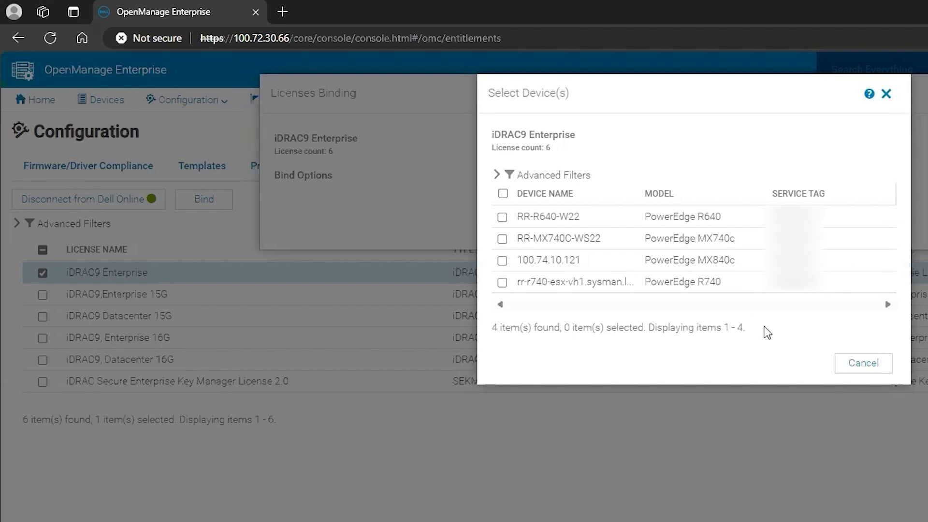
click(502, 195)
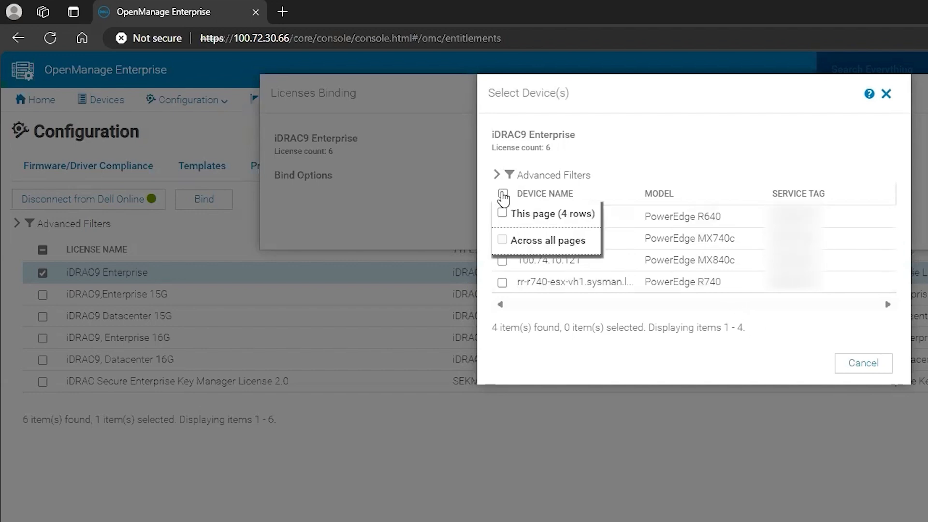
click(656, 163)
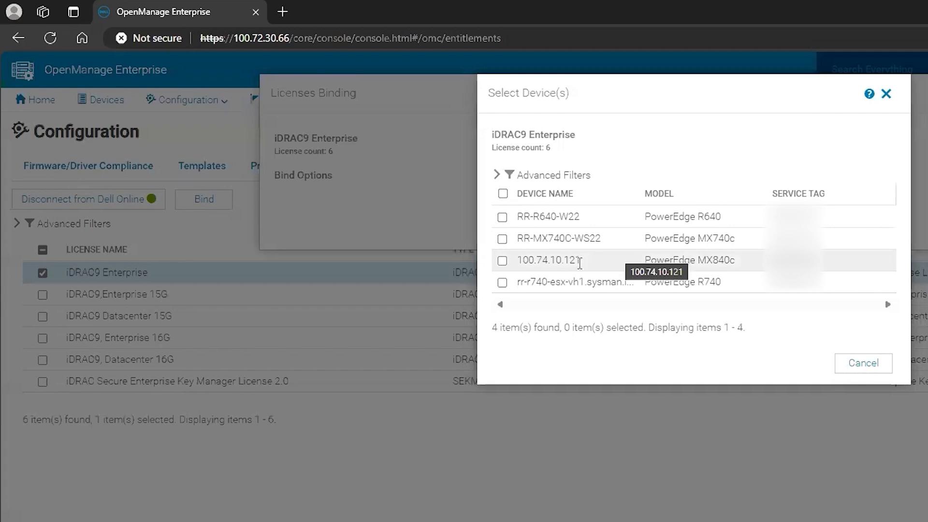
click(502, 261)
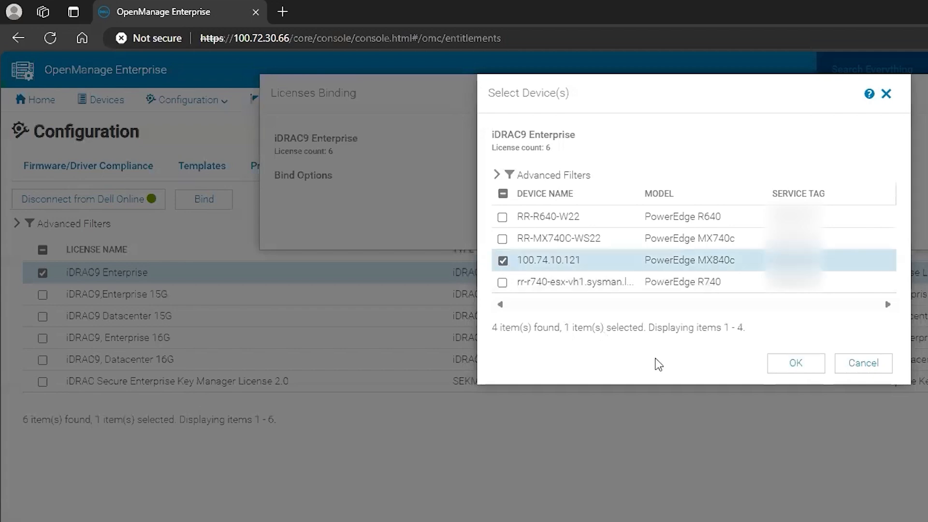
click(779, 365)
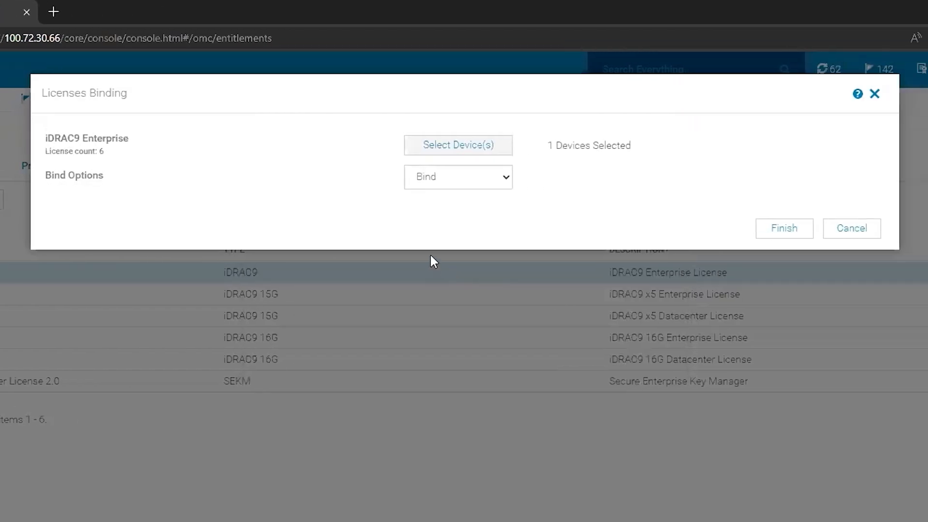
click(774, 233)
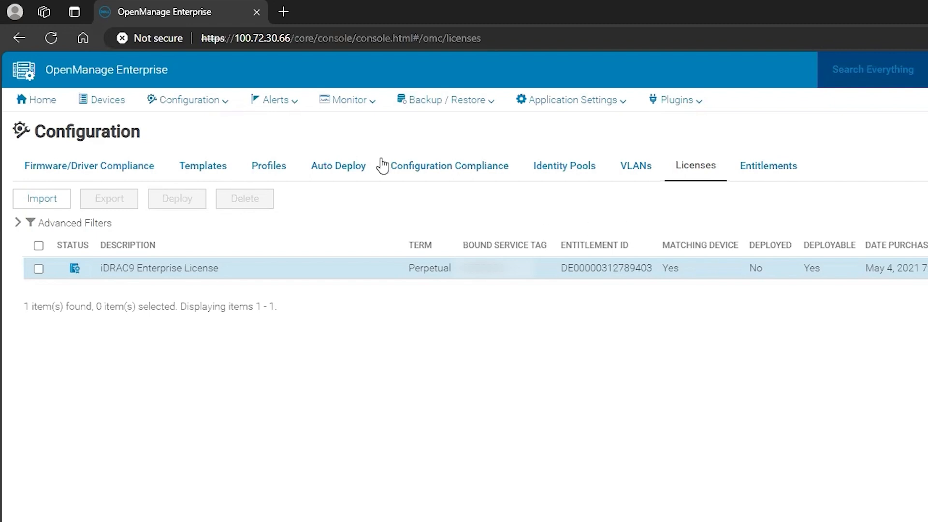
- Deploy the bound iDRAC9 Enterprise License from the license list and check its status
click(226, 102)
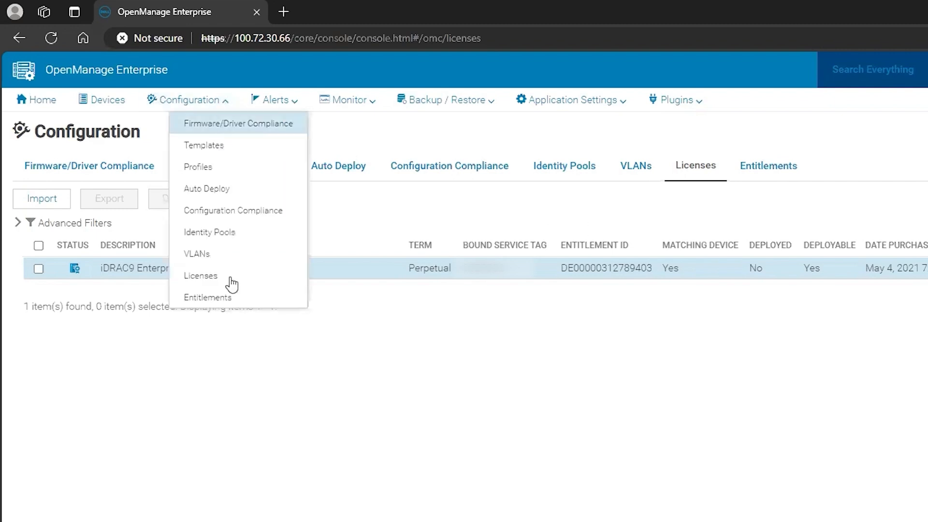
click(441, 209)
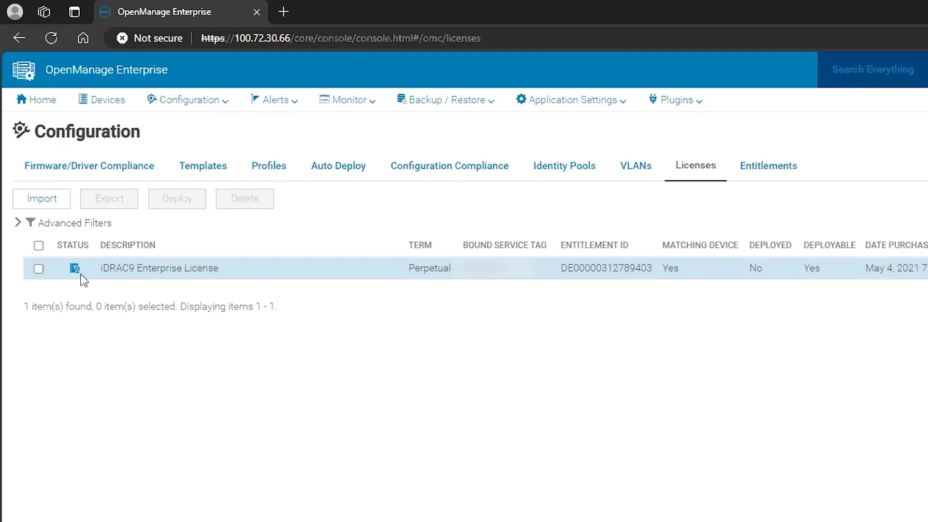
mouse_move(75, 279)
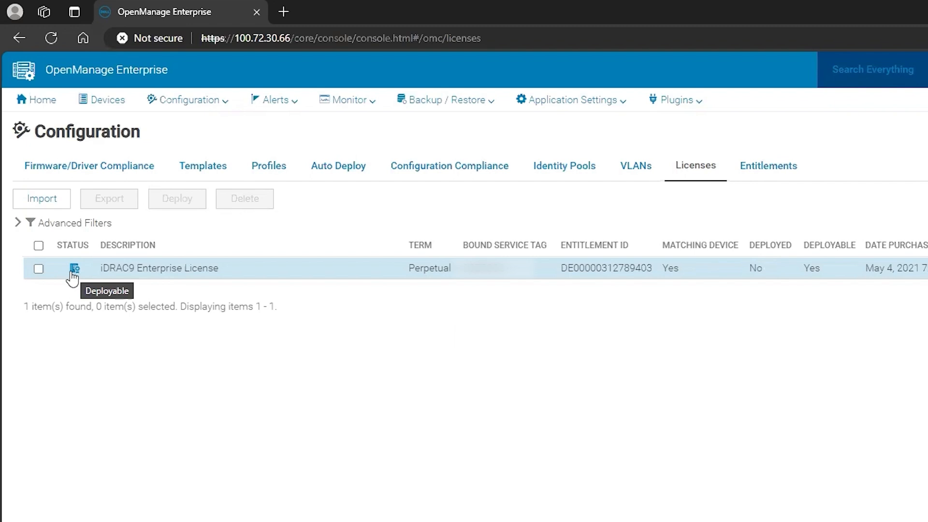
click(38, 269)
click(179, 198)
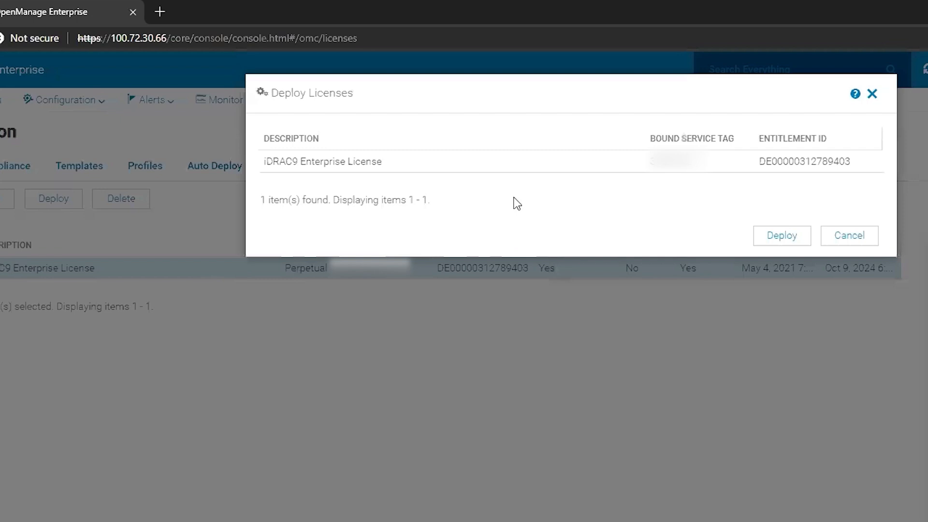
click(769, 242)
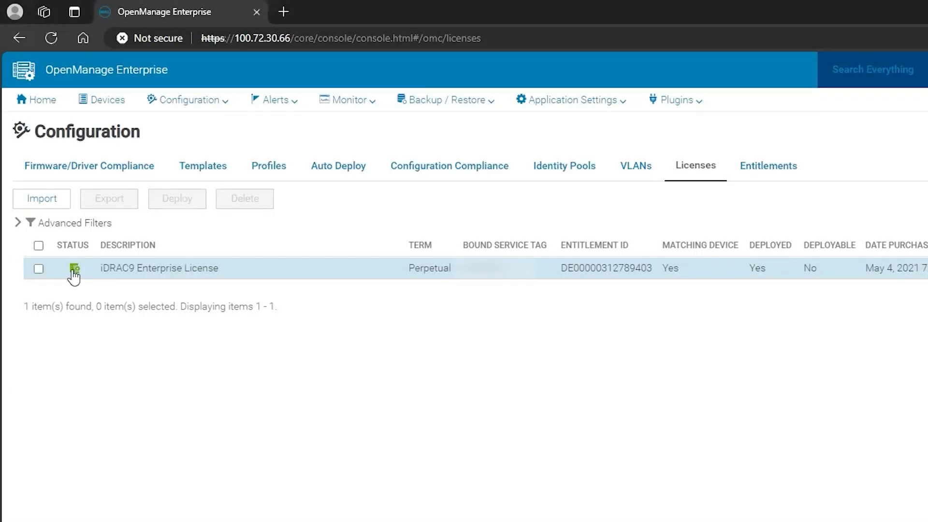
mouse_move(75, 274)
- Assign the iDRAC9 Enterprise entitlement to the PowerEdge R640 device RR-R640-W22 with the Bind and Deploy option, and open the license list
click(767, 178)
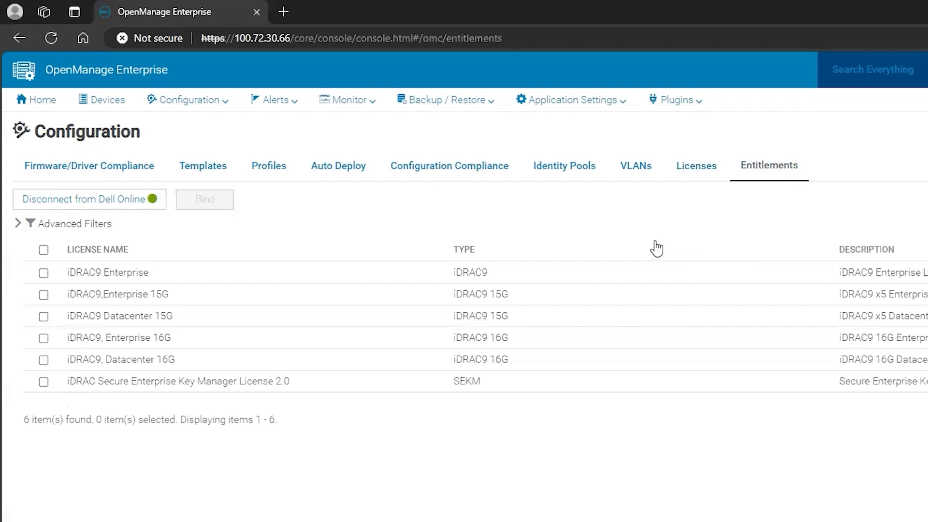
click(43, 273)
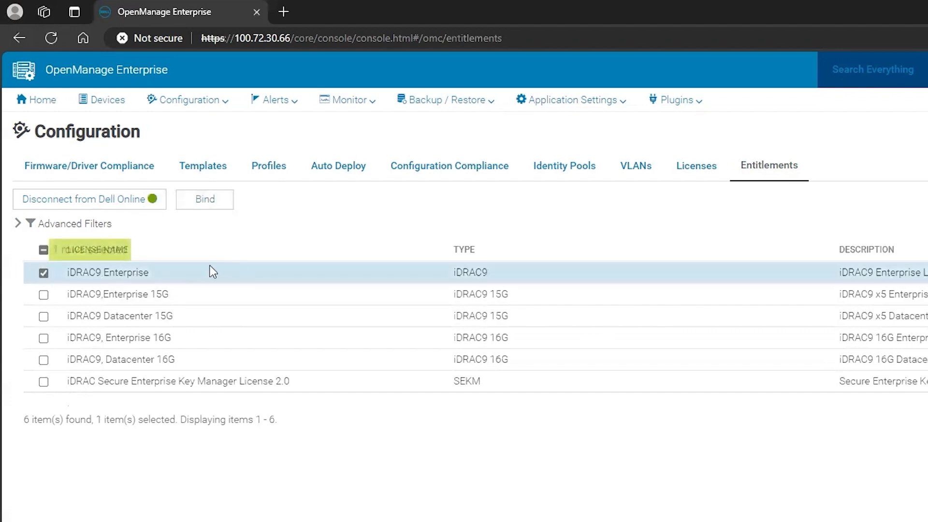
click(212, 203)
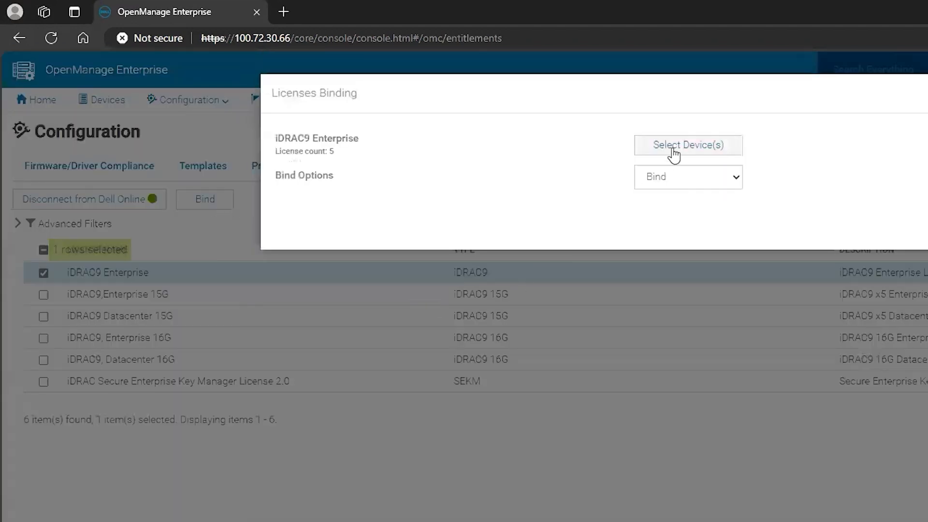
click(676, 151)
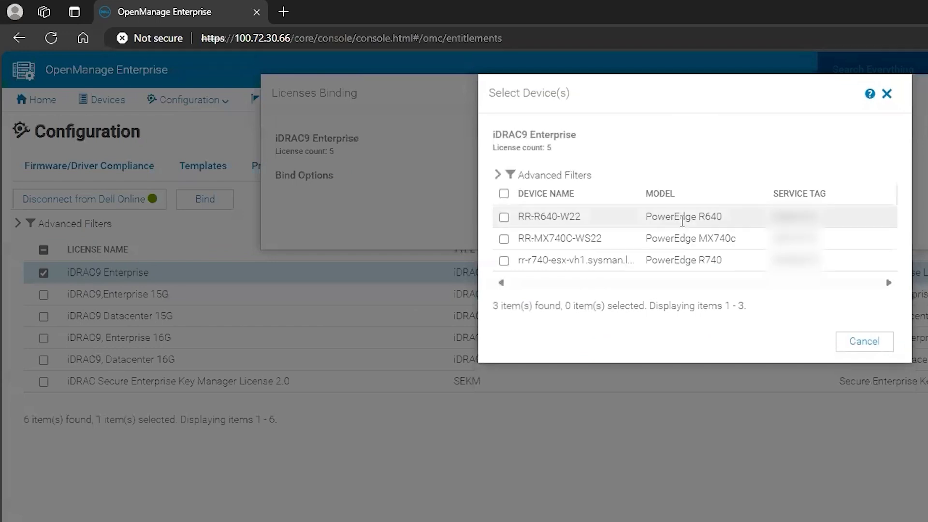
click(505, 217)
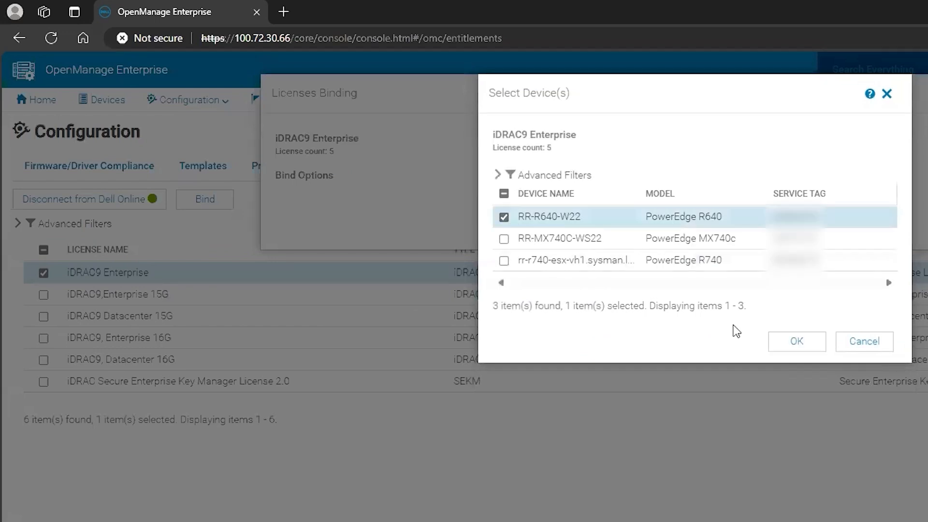
click(797, 342)
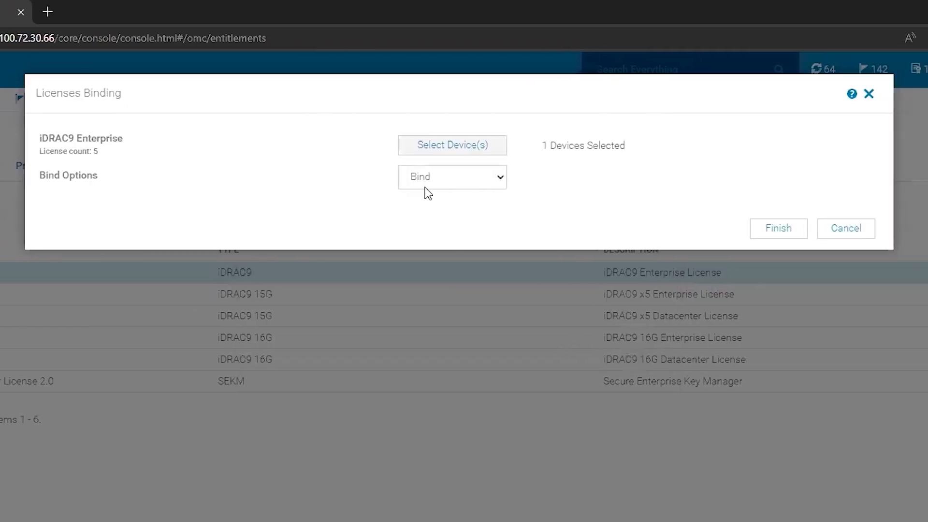
click(459, 186)
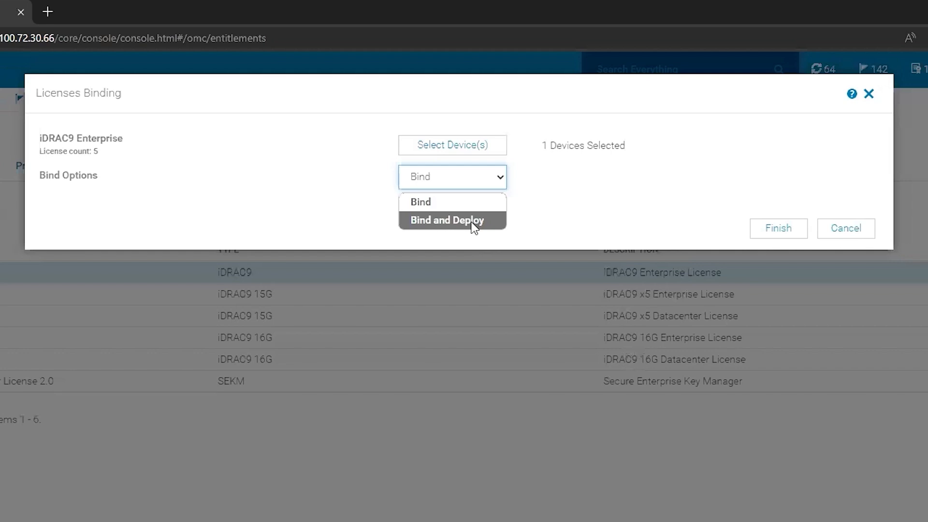
click(474, 223)
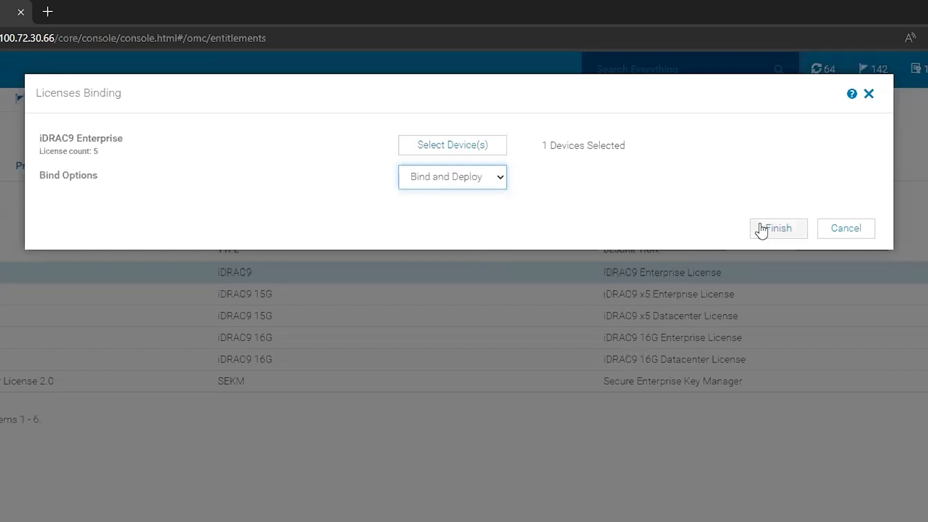
click(775, 229)
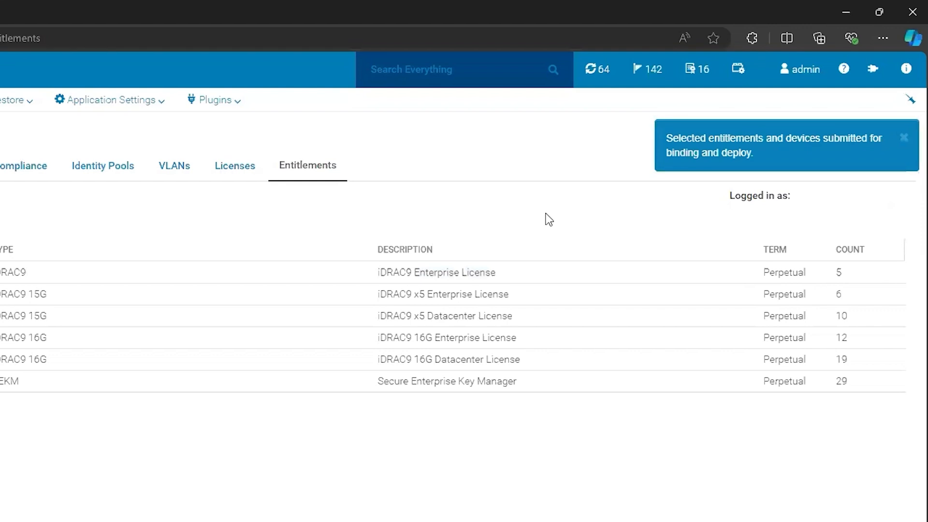
click(251, 170)
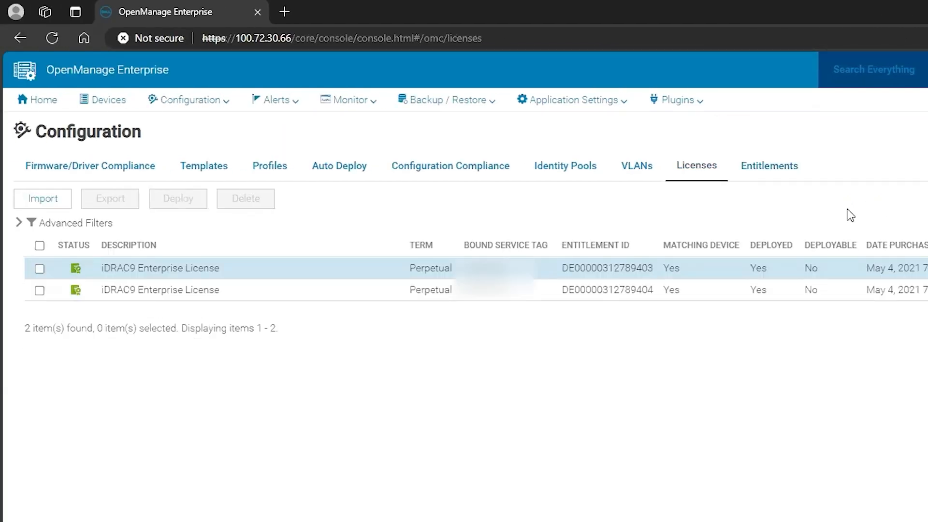